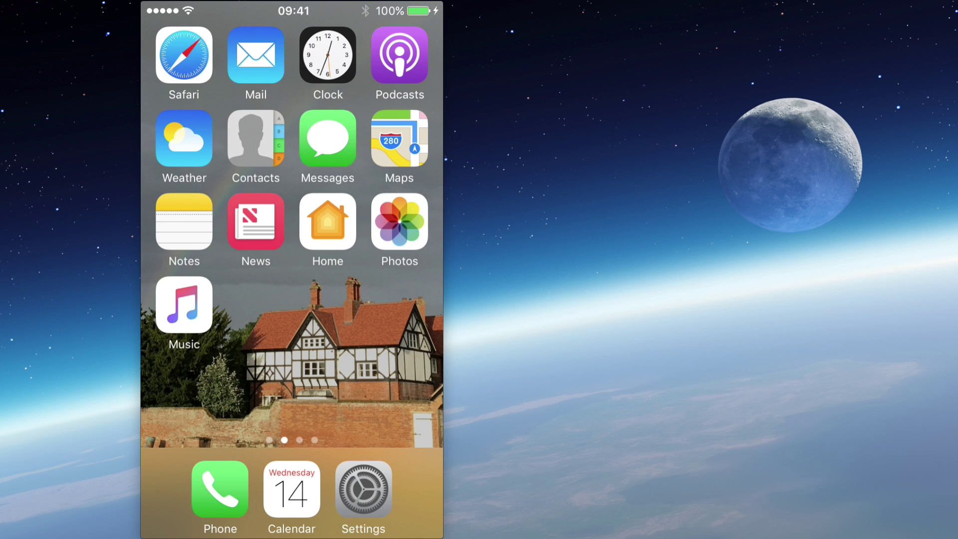
Step: Open Settings to the iCloud services list and check Find My iPhone is on
{"action": "left_click", "coordinate": [364, 489]}
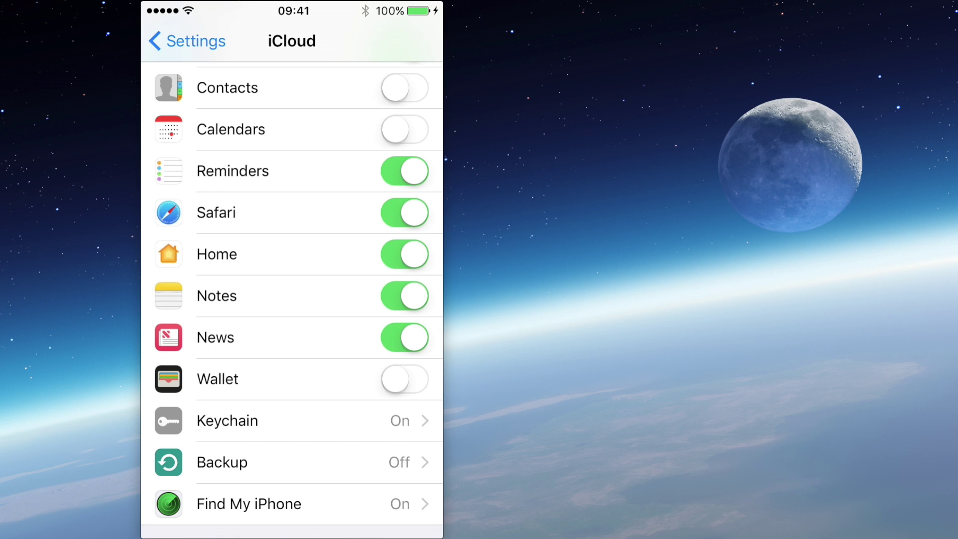
{"action": "scroll", "coordinate": [292, 300], "scroll_direction": "down", "scroll_amount": 2}
{"action": "scroll", "coordinate": [292, 300], "scroll_direction": "down", "scroll_amount": 3}
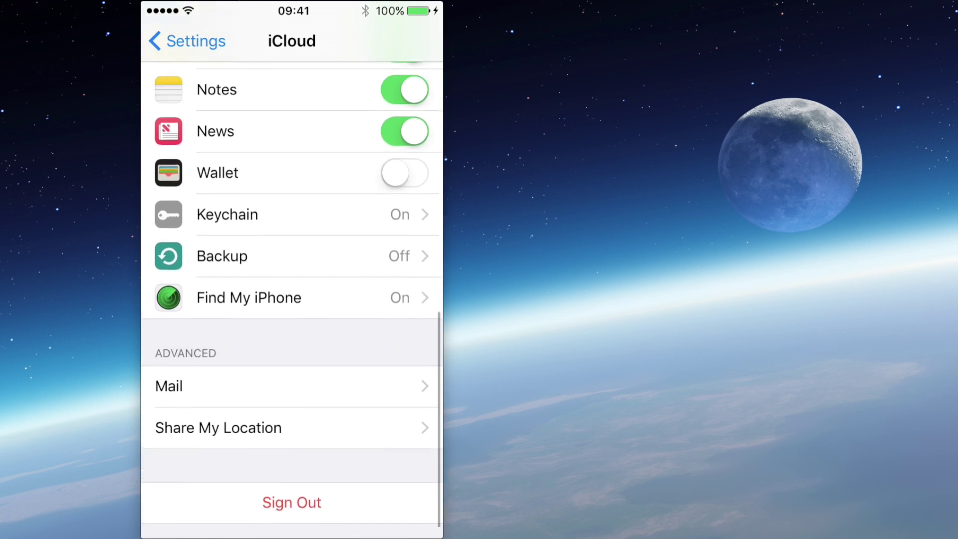
{"action": "scroll", "coordinate": [292, 299], "scroll_direction": "up", "scroll_amount": 1}
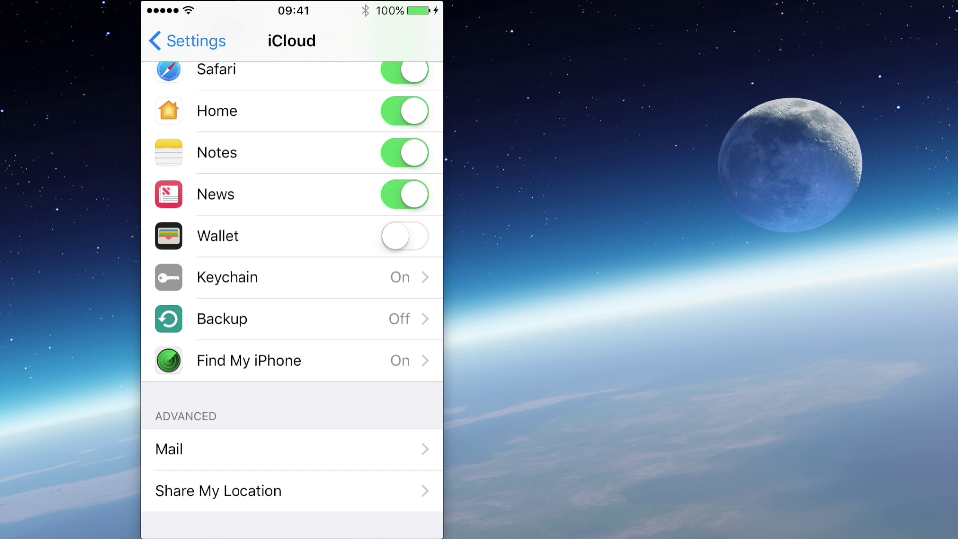
Step: Open Find My iPhone settings and switch Send Last Location on
{"action": "left_click", "coordinate": [249, 360]}
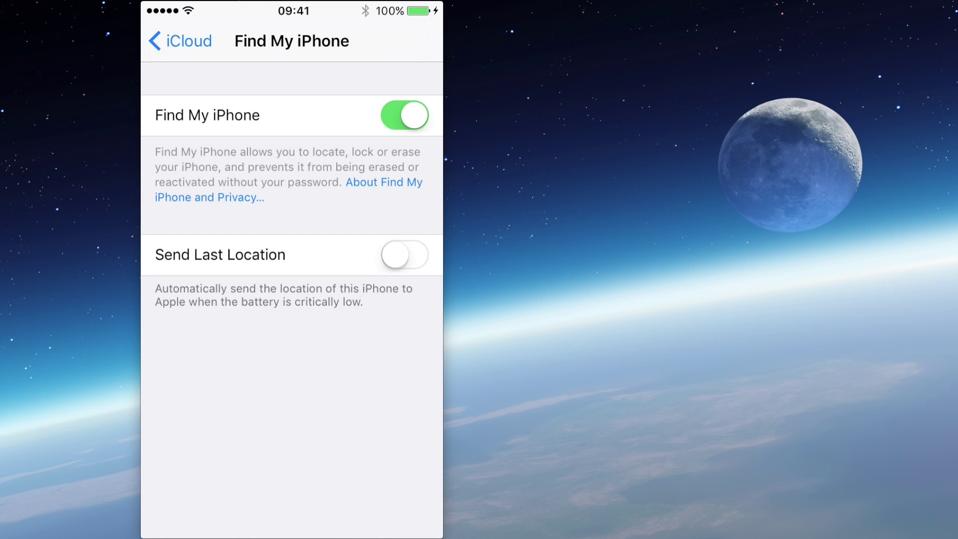
{"action": "left_click", "coordinate": [405, 114]}
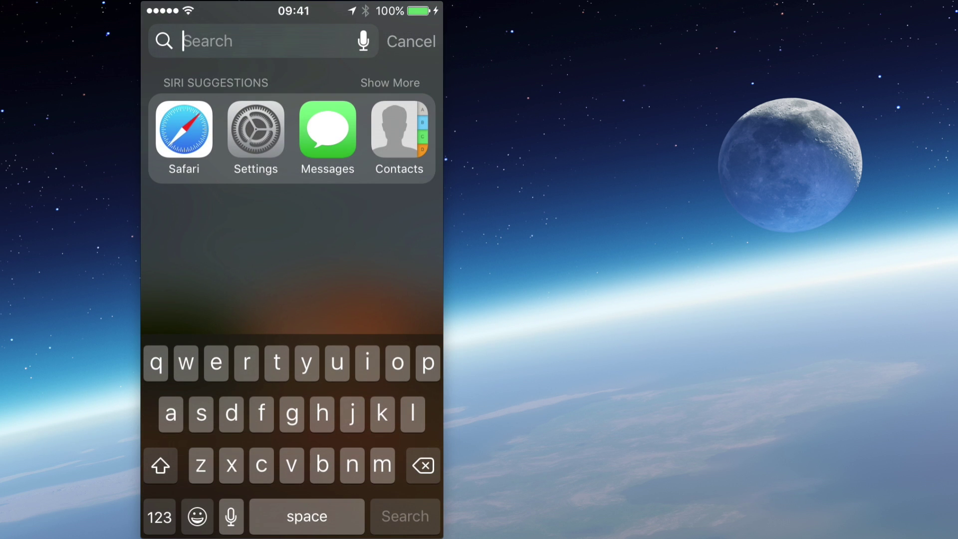
{"action": "type", "text": "f"}
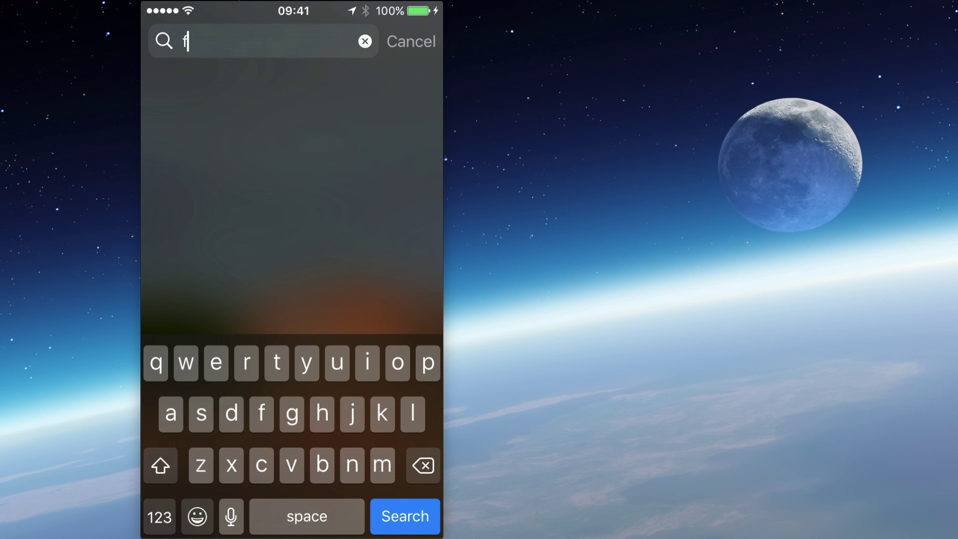
{"action": "type", "text": "ind"}
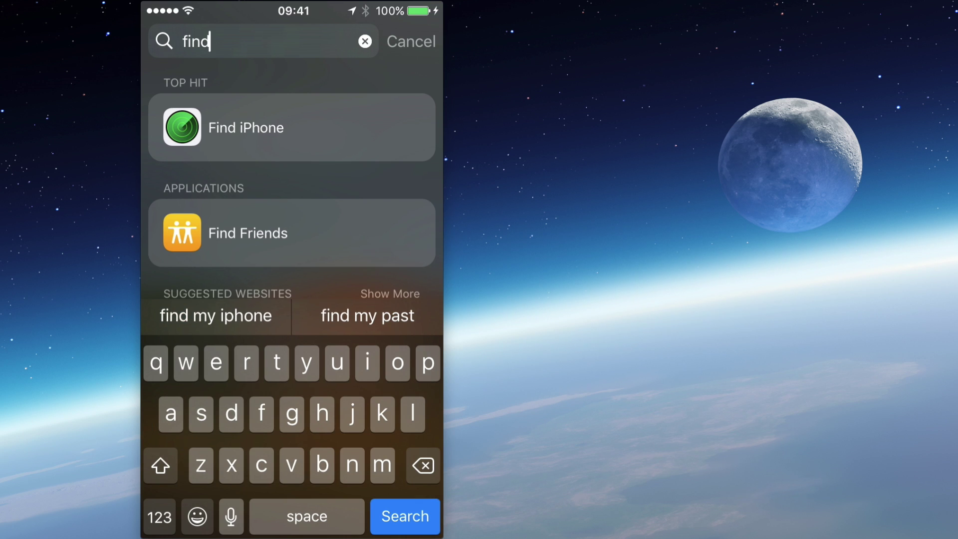
Step: Launch the Find iPhone app from the 'find' Spotlight results
{"action": "key", "text": "Return"}
{"action": "left_click", "coordinate": [246, 128]}
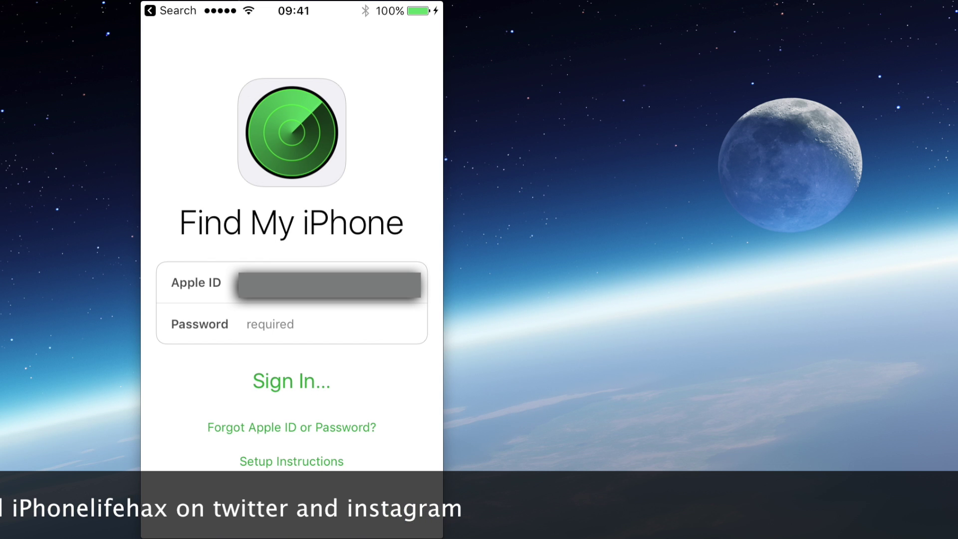
Step: Exit Find My iPhone to the first page of home screen icons
{"action": "key", "text": "Home"}
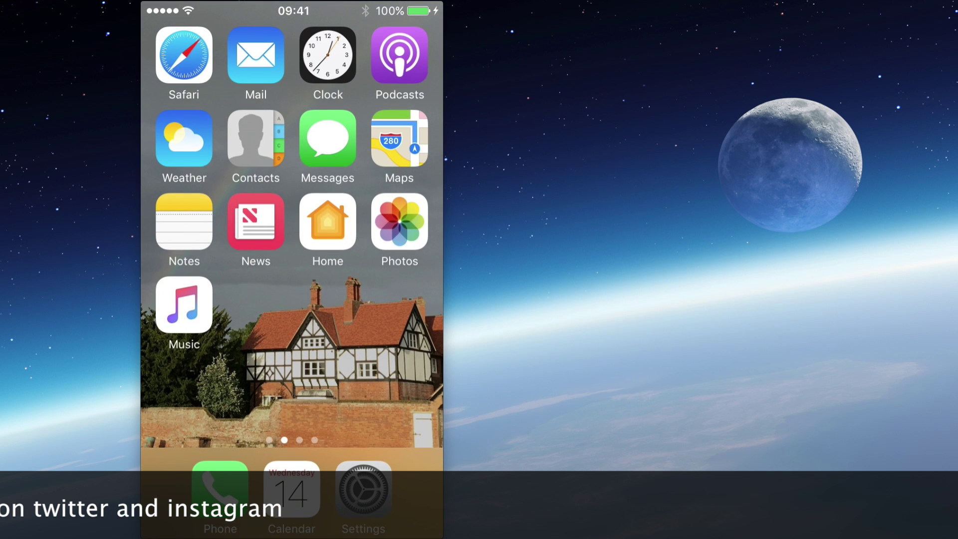